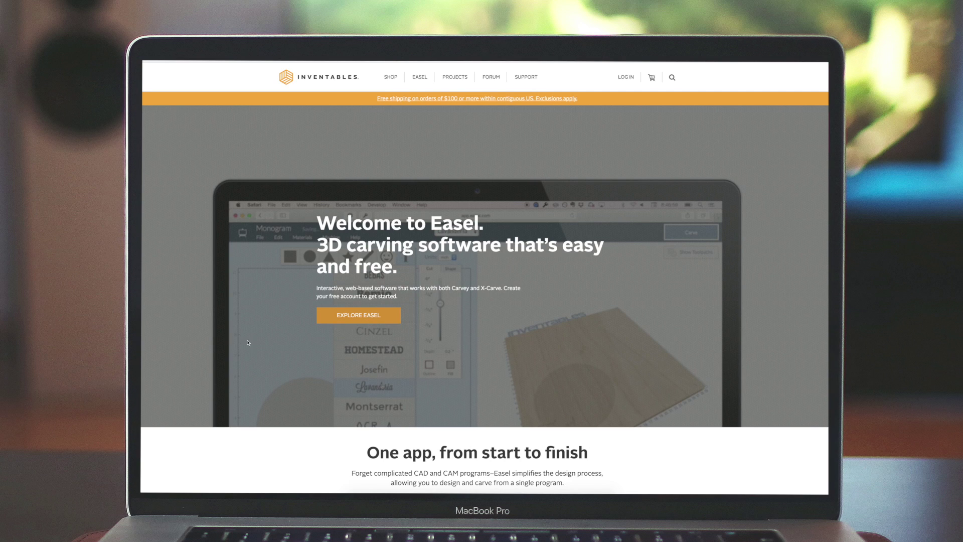
# - Open the Metallica Star project in Easel from the Inventables welcome page
pyautogui.click(366, 320)
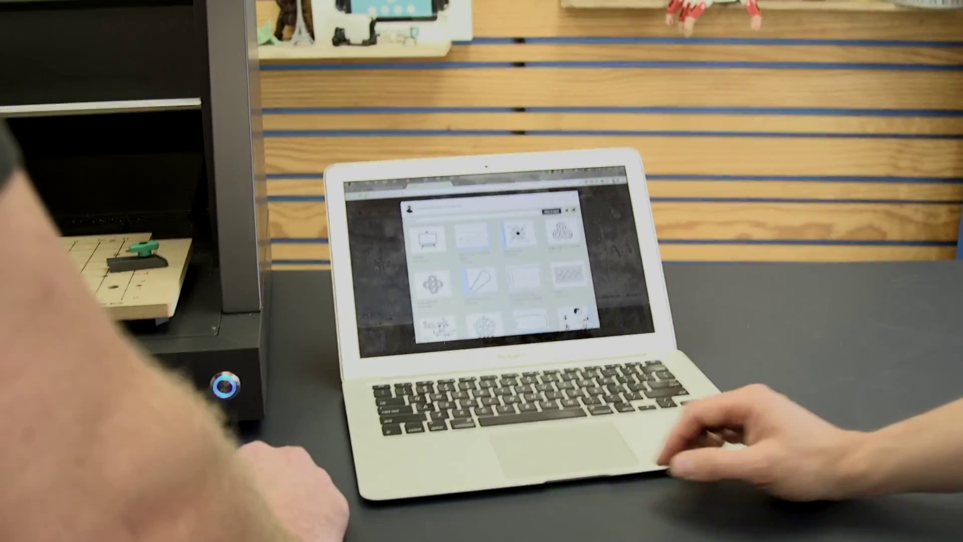
pyautogui.scroll(-5, 537, 286)
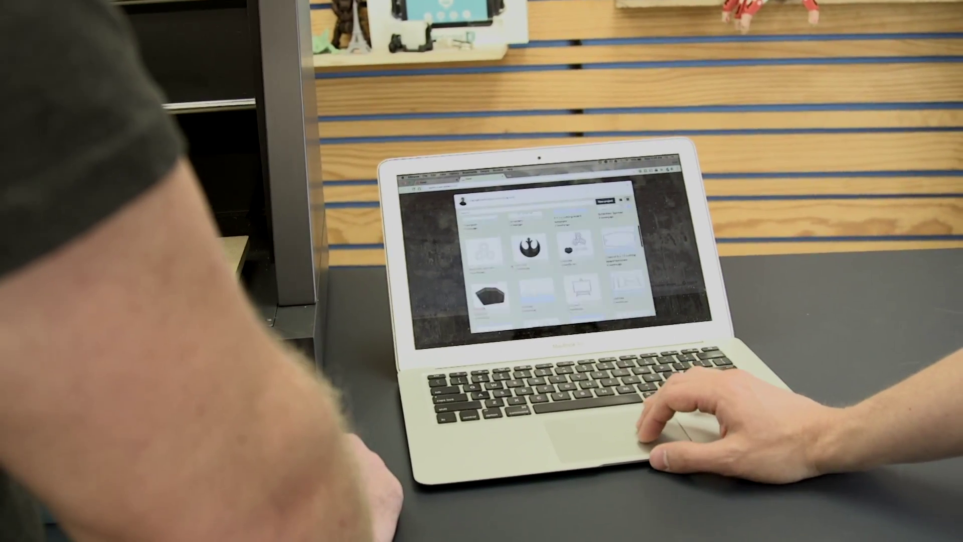
pyautogui.scroll(-8, 552, 256)
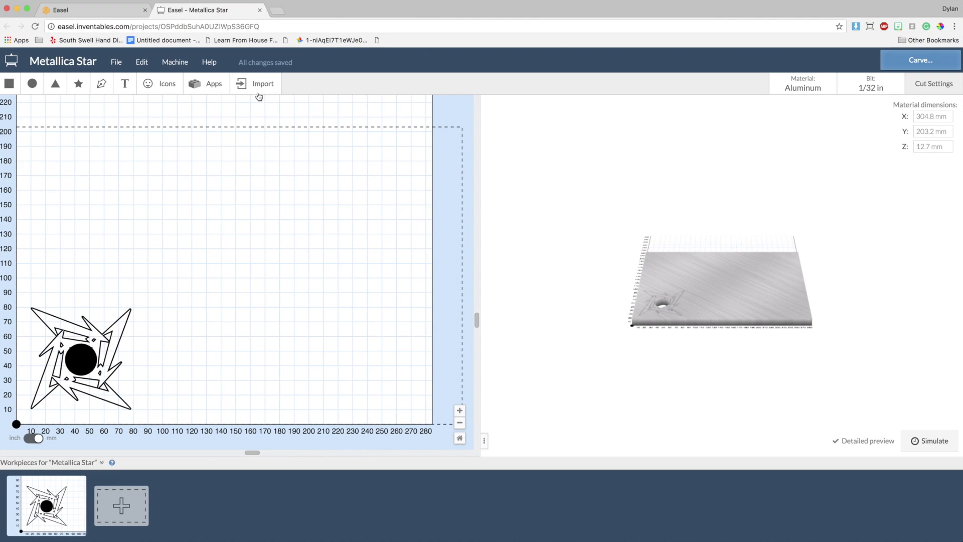
# - Start an Image Trace import and switch the upload source to Web Images
pyautogui.click(254, 85)
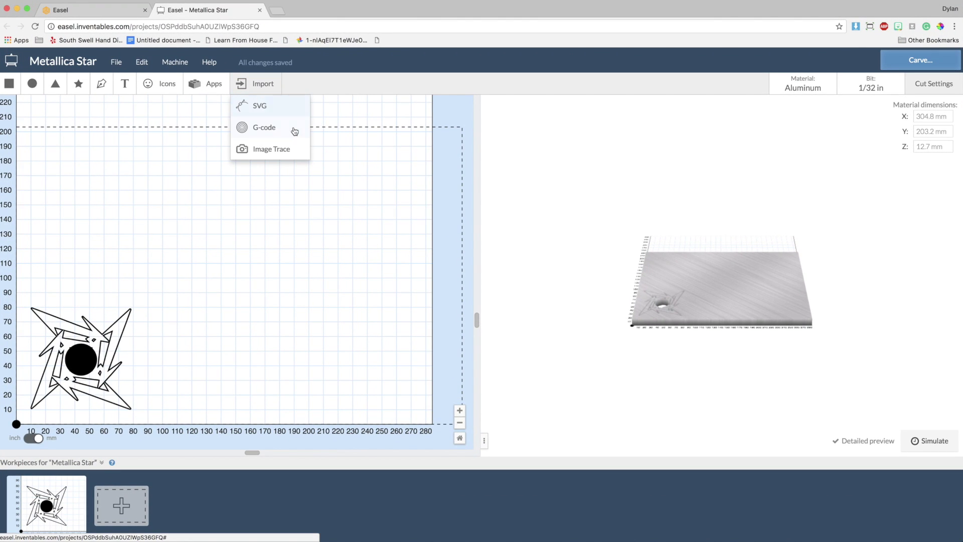
pyautogui.click(272, 149)
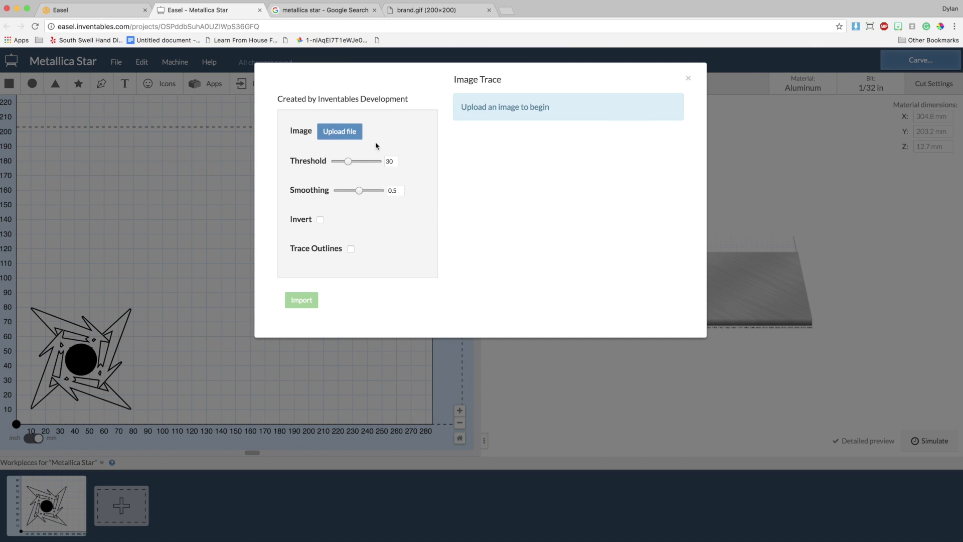
pyautogui.click(355, 140)
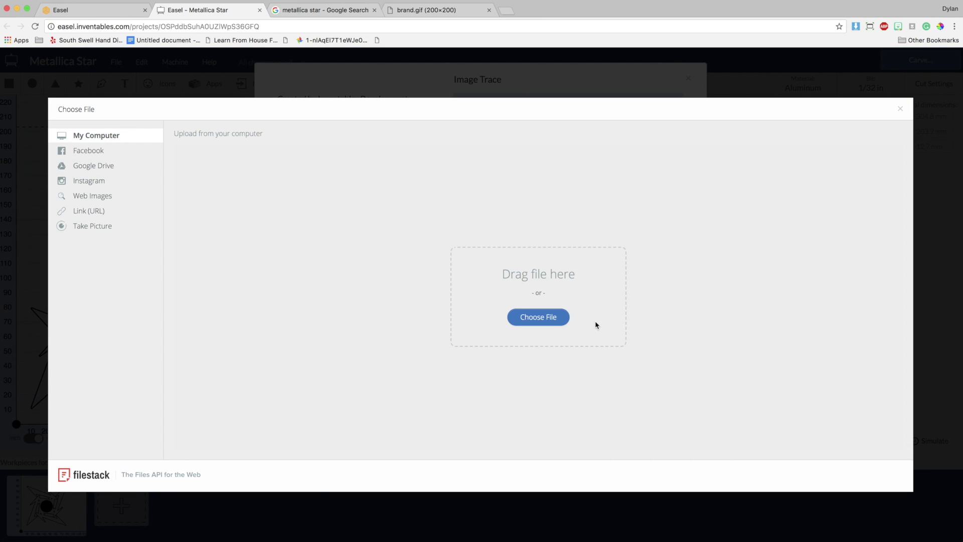
pyautogui.click(92, 151)
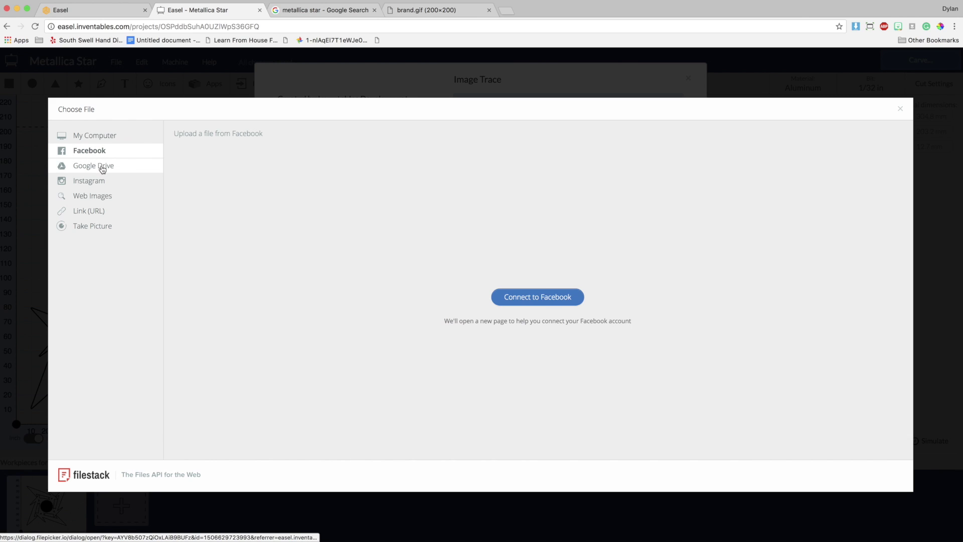
pyautogui.click(106, 169)
pyautogui.click(111, 185)
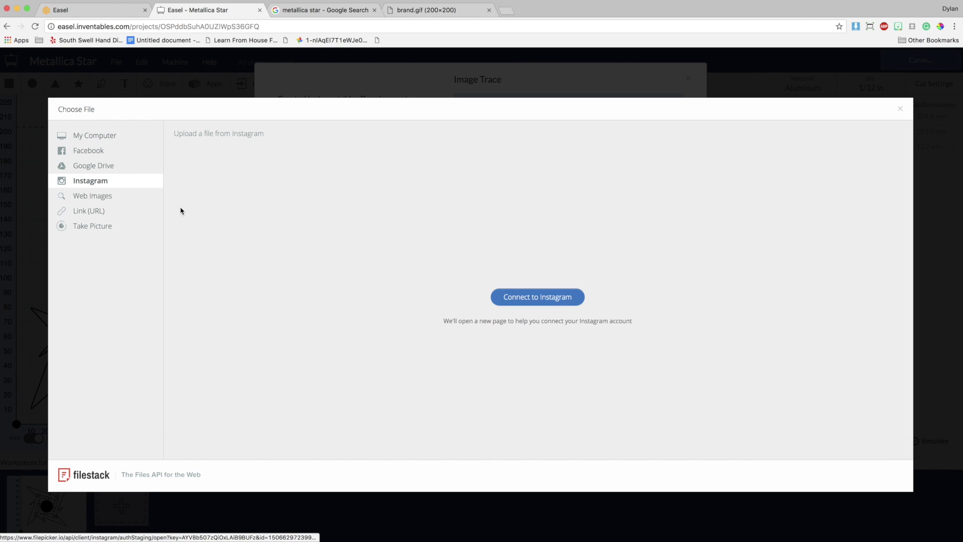
pyautogui.click(131, 202)
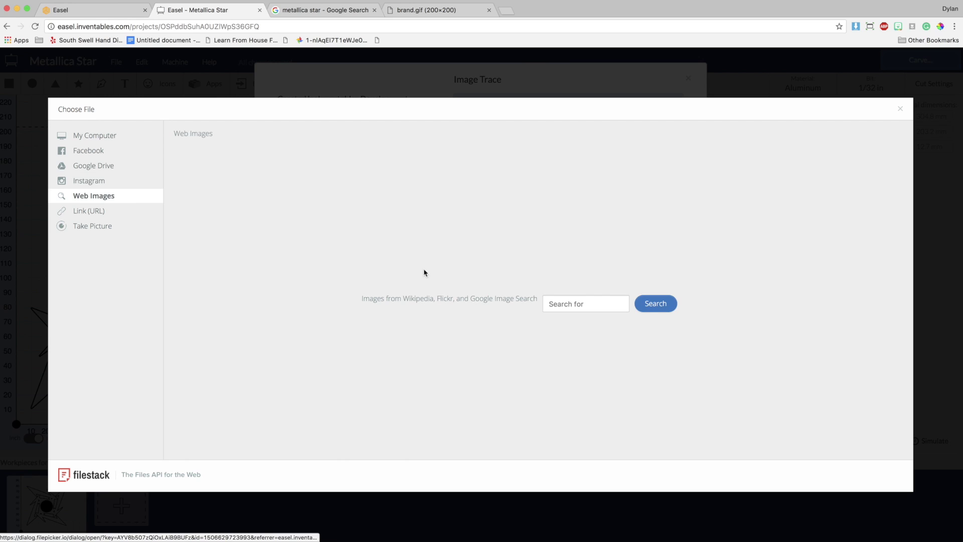
# - Search web images for 'metallica star'
pyautogui.click(590, 302)
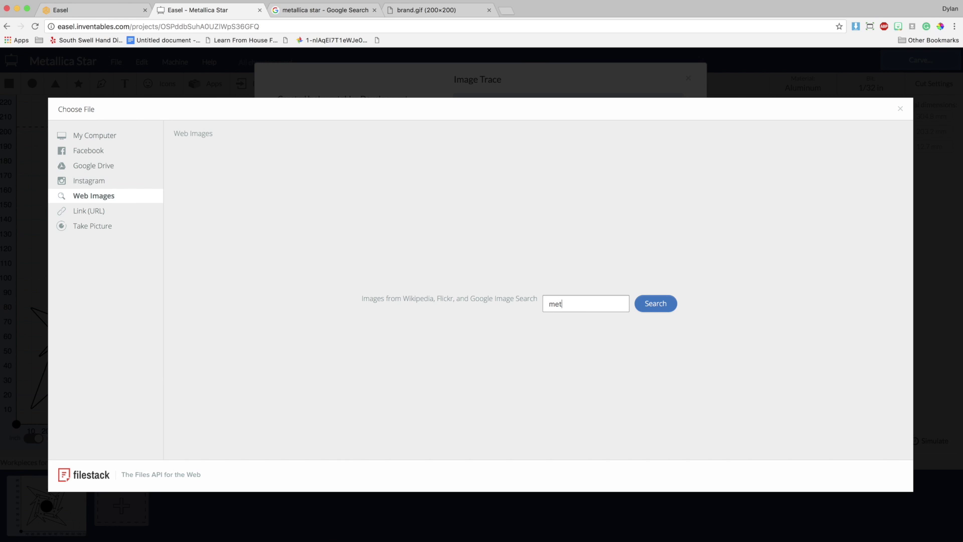
pyautogui.write('metallica star')
pyautogui.press('Return')
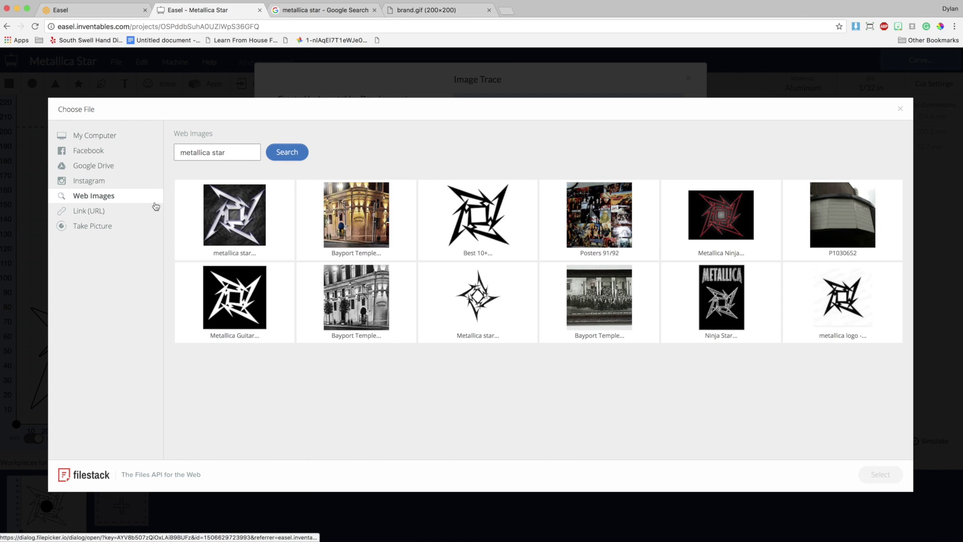
# - Paste the brand.gif image link, then pick a Metallica star image from the search results
pyautogui.click(126, 213)
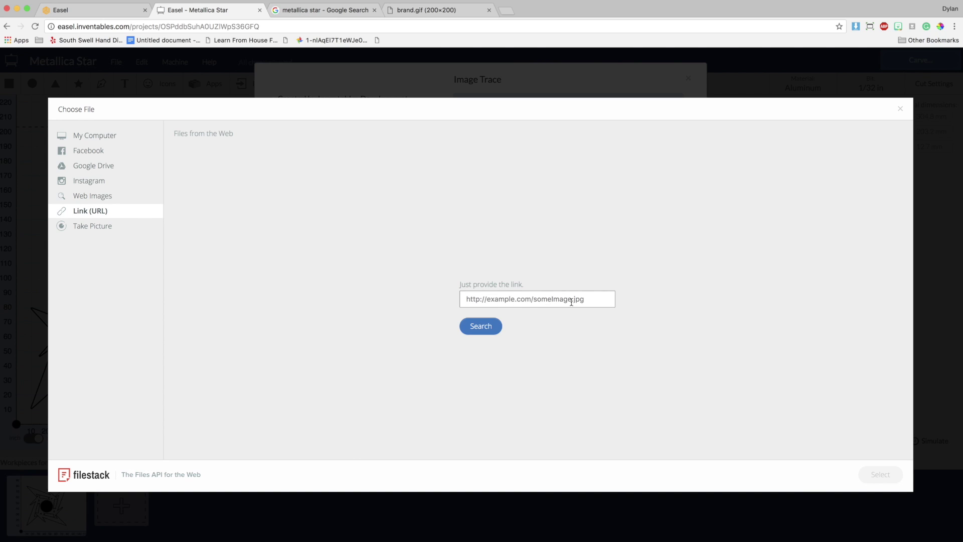
pyautogui.click(588, 303)
pyautogui.hotkey('ctrl', 'v')
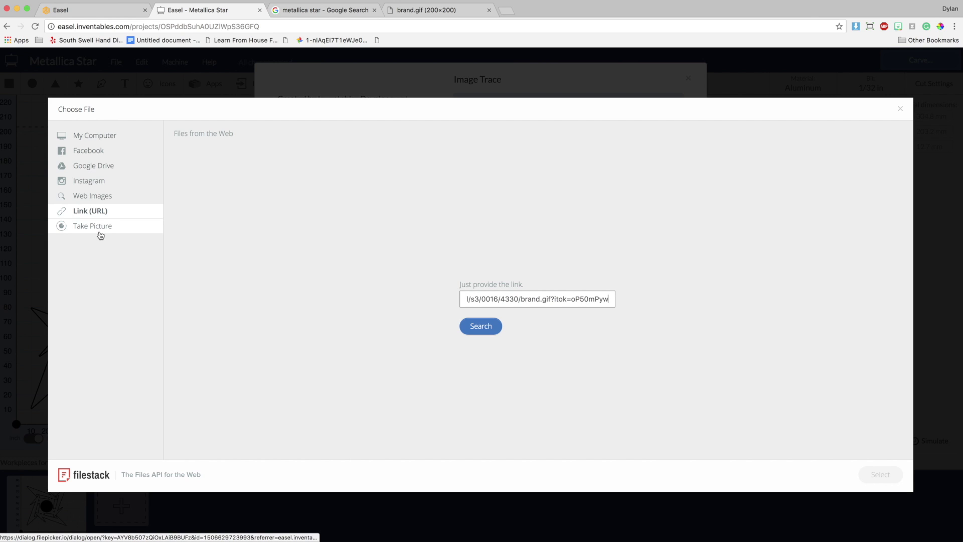
pyautogui.click(115, 202)
pyautogui.click(509, 250)
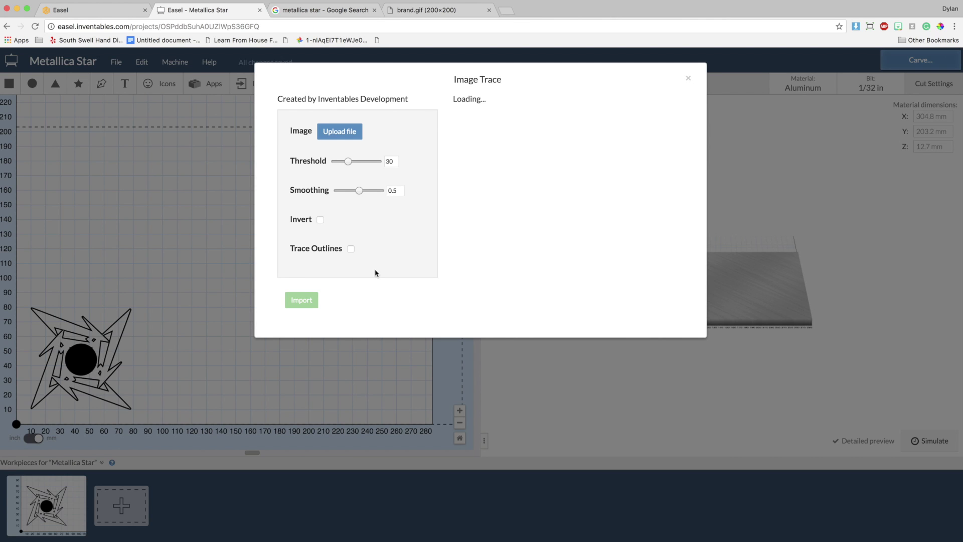
# - Import the grey traced star beside the black one, then cut it out of this workpiece
pyautogui.click(311, 300)
pyautogui.moveTo(181, 301); pyautogui.dragTo(323, 297)
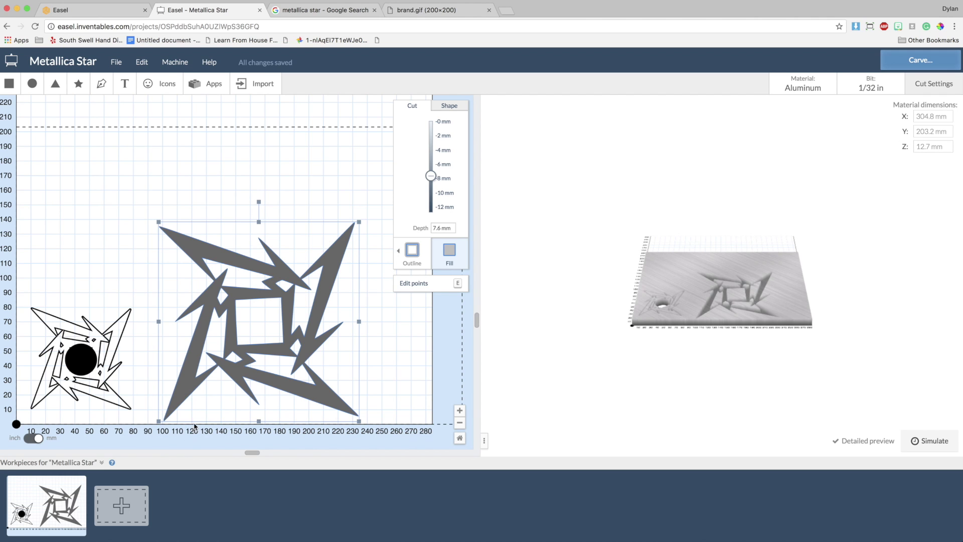
pyautogui.scroll(-3, 195, 427)
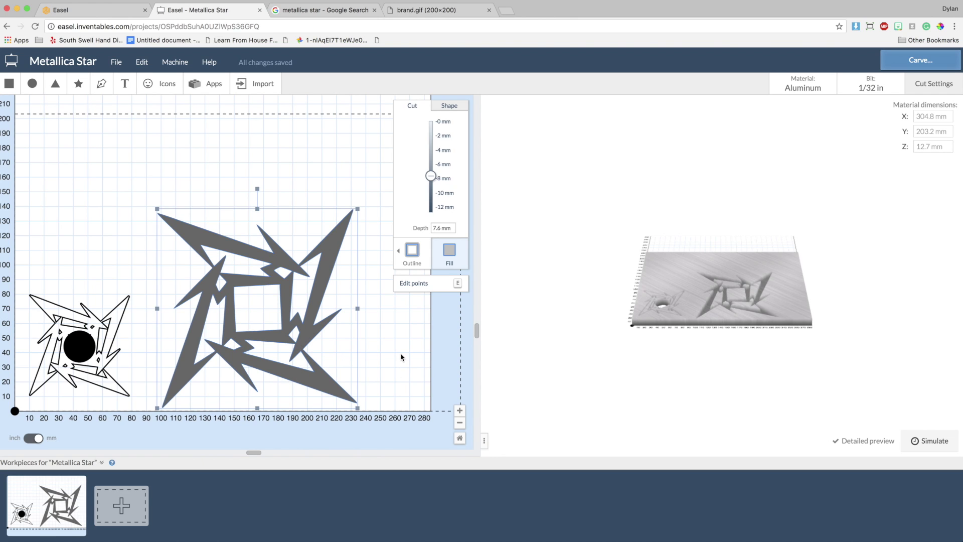
pyautogui.press('BackSpace')
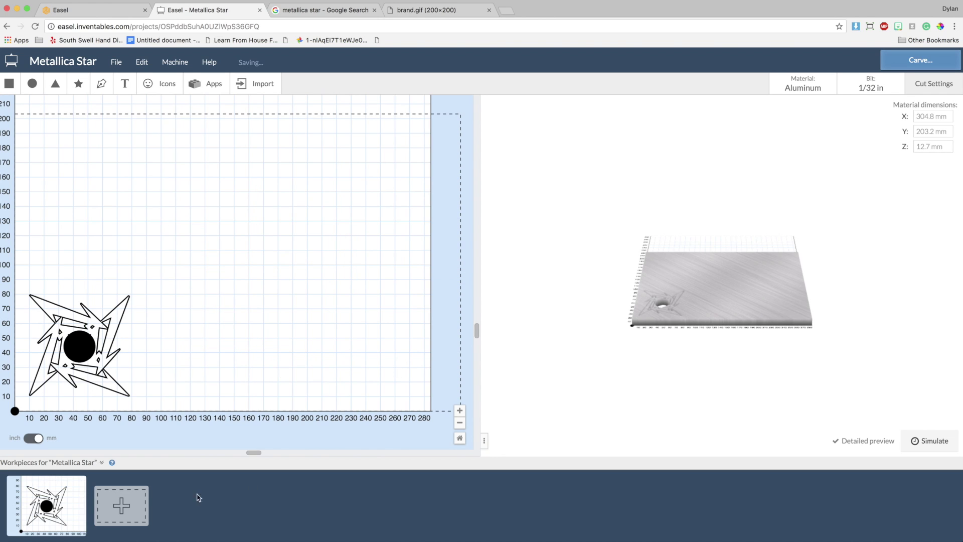
# - Paste the Metallica star into a new blank workpiece and shift it up-left
pyautogui.click(123, 507)
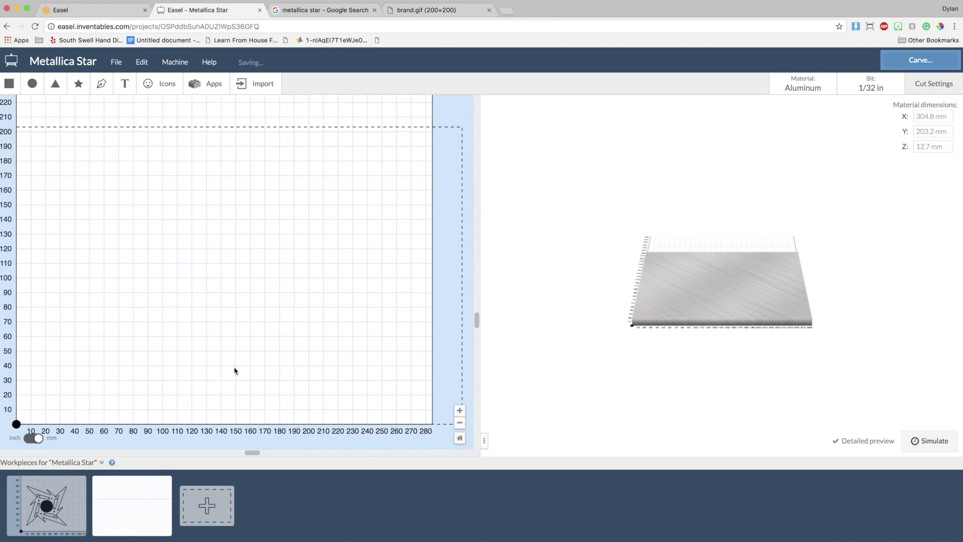
pyautogui.press('super+v')
pyautogui.moveTo(286, 353); pyautogui.dragTo(274, 347)
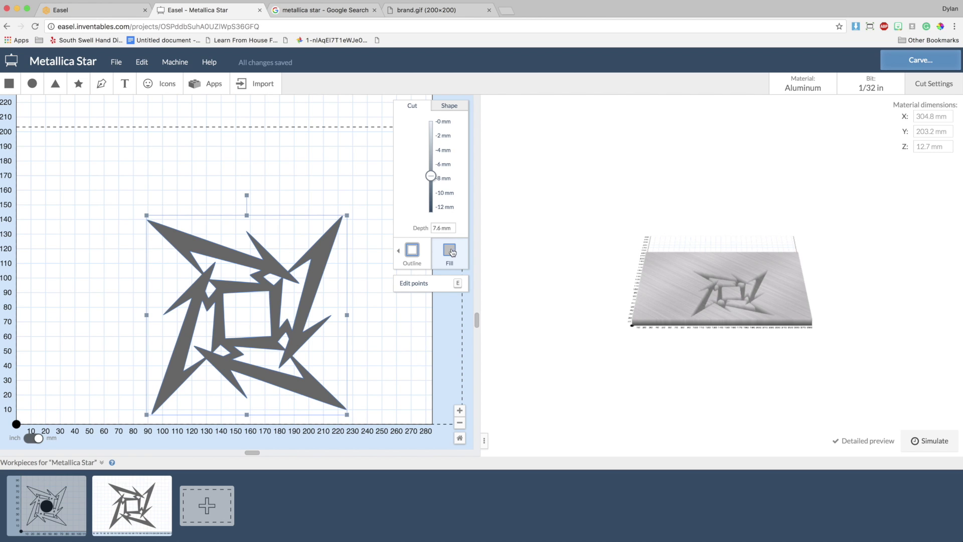
# - Set the star's cut type to Outline, cutting On Path
pyautogui.click(413, 253)
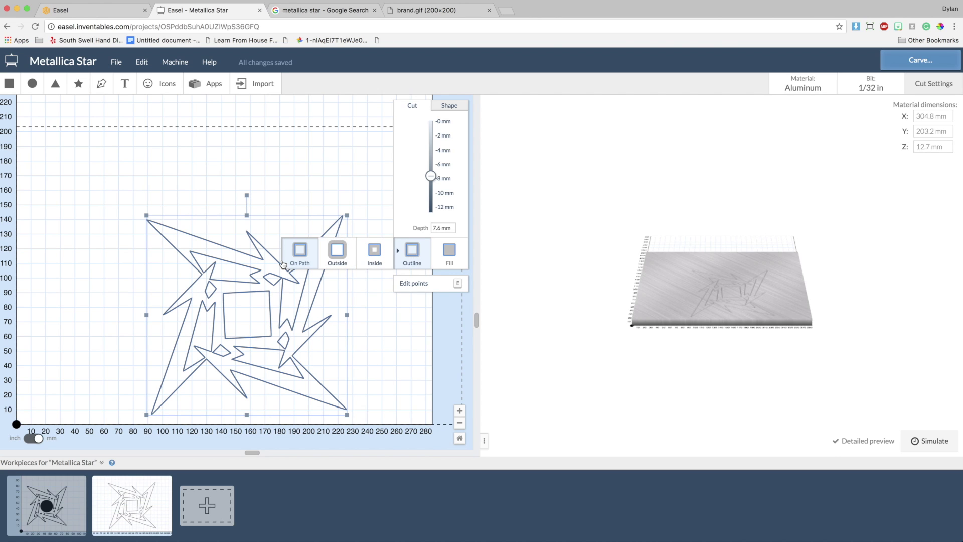
pyautogui.click(300, 253)
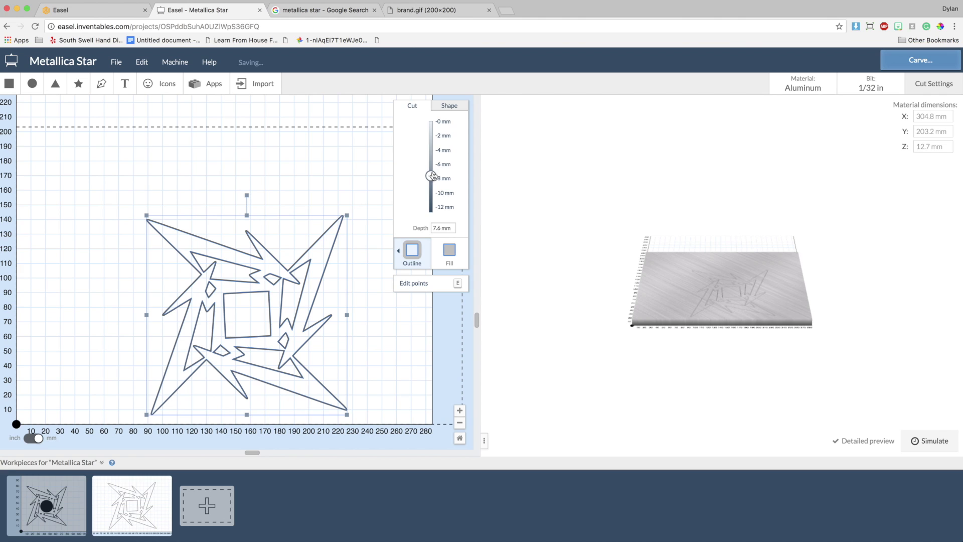
pyautogui.moveTo(32, 84); pyautogui.dragTo(69, 197)
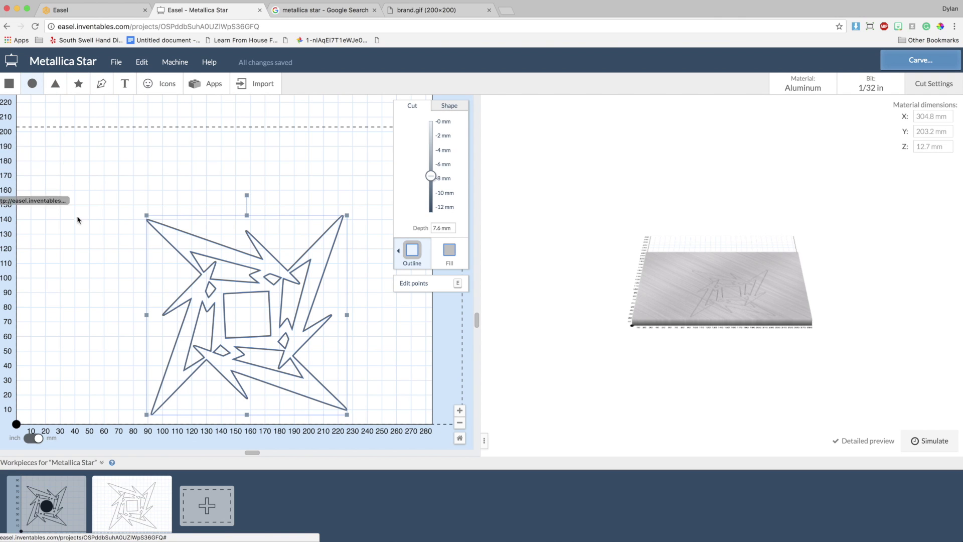
# - Add a circle cut 11.5 mm deep and size it to 22 mm wide and high
pyautogui.click(32, 83)
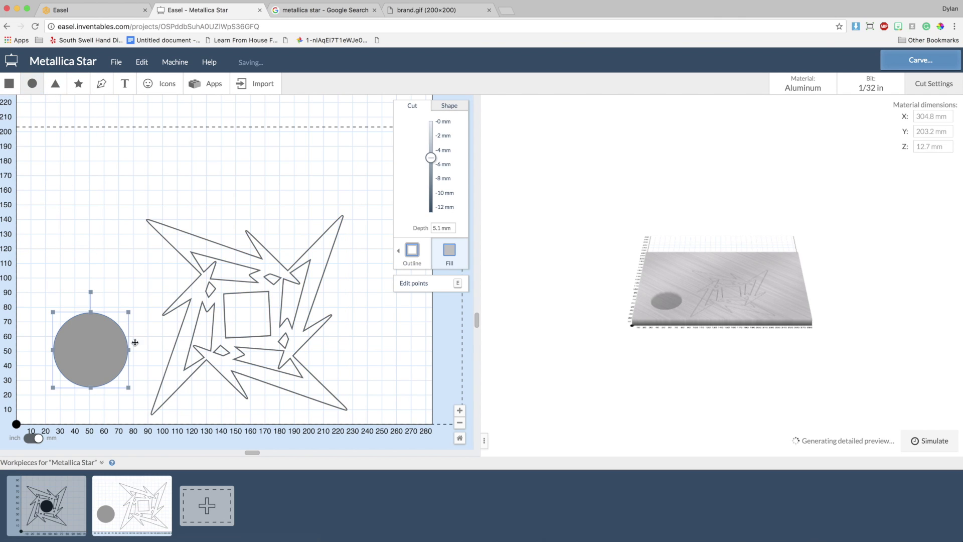
pyautogui.moveTo(90, 350); pyautogui.dragTo(104, 344)
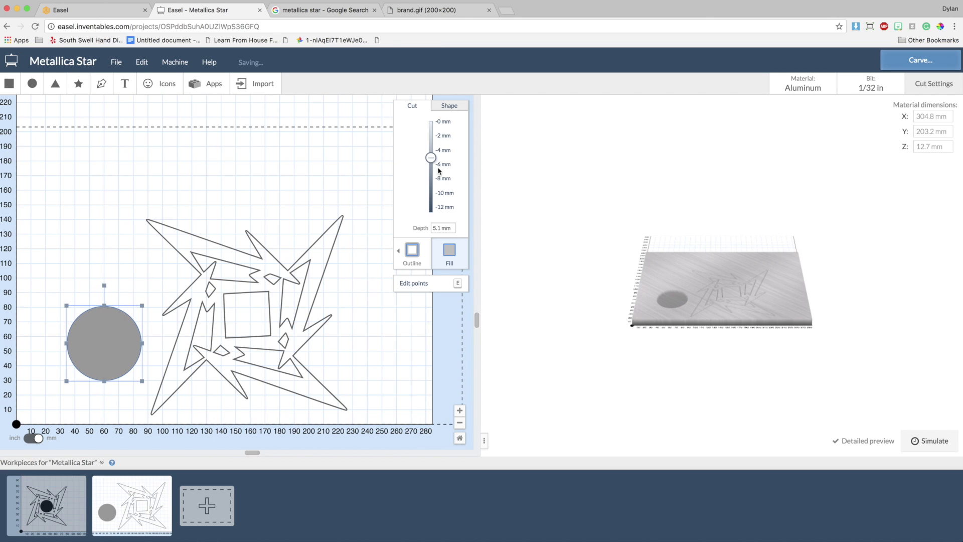
pyautogui.moveTo(430, 159); pyautogui.dragTo(434, 206)
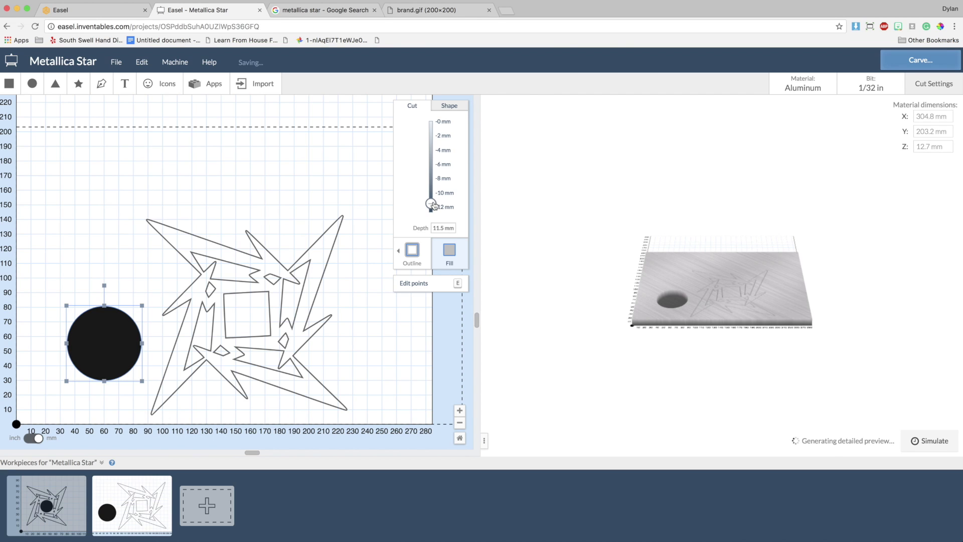
pyautogui.click(445, 112)
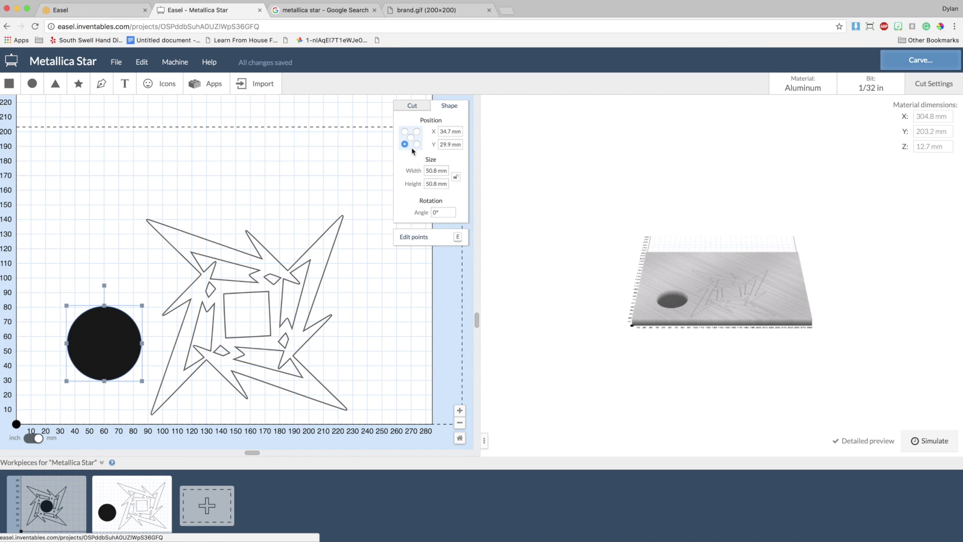
pyautogui.click(436, 171)
pyautogui.write('22')
pyautogui.click(444, 184)
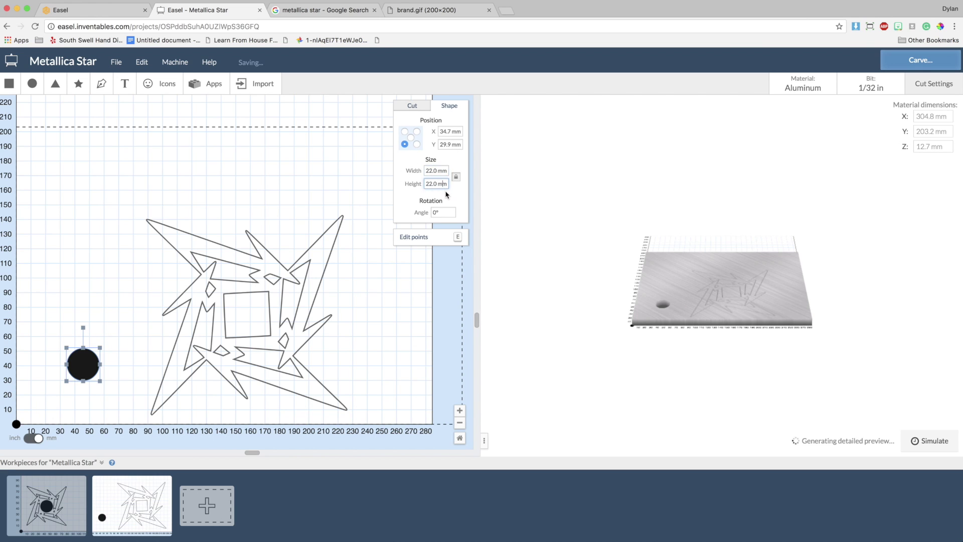
# - Move the star left and place the 22 mm circle at its centre
pyautogui.click(38, 440)
pyautogui.click(39, 440)
pyautogui.moveTo(256, 337); pyautogui.dragTo(228, 331)
pyautogui.moveTo(84, 383); pyautogui.dragTo(229, 312)
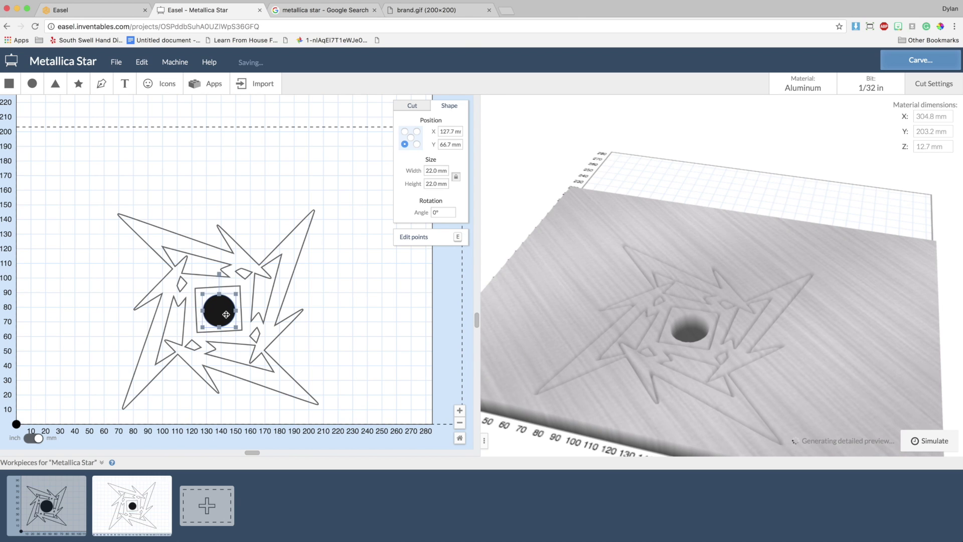
# - Resize the star to about 76 mm across and nudge it down and left
pyautogui.click(390, 334)
pyautogui.click(292, 324)
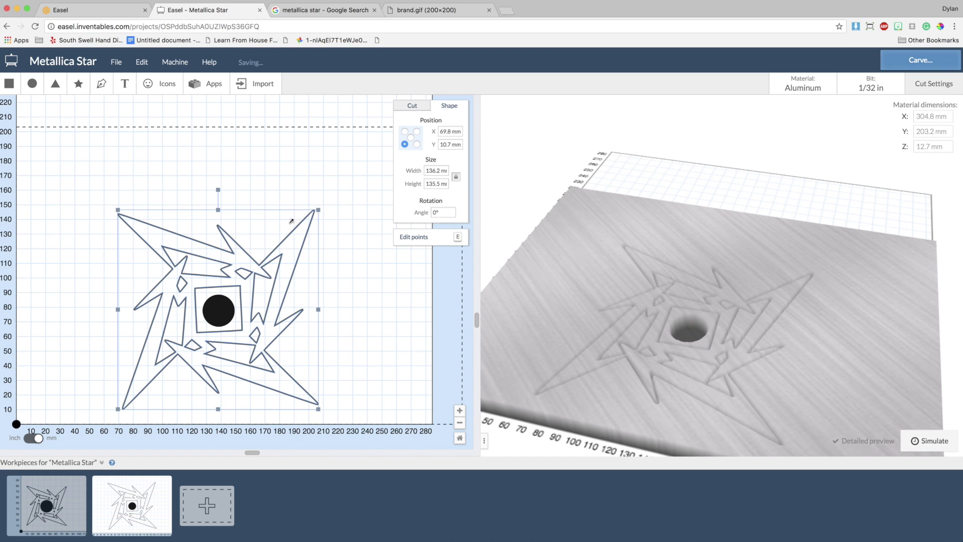
pyautogui.moveTo(249, 273); pyautogui.dragTo(235, 298)
pyautogui.moveTo(263, 267); pyautogui.dragTo(309, 230)
pyautogui.click(264, 284)
pyautogui.click(257, 291)
pyautogui.click(252, 297)
pyautogui.click(256, 298)
pyautogui.moveTo(256, 297); pyautogui.dragTo(247, 305)
# - Move the star and centre circle together into the material's bottom-left corner
pyautogui.click(360, 316)
pyautogui.moveTo(334, 289); pyautogui.dragTo(187, 373)
pyautogui.moveTo(223, 320); pyautogui.dragTo(97, 361)
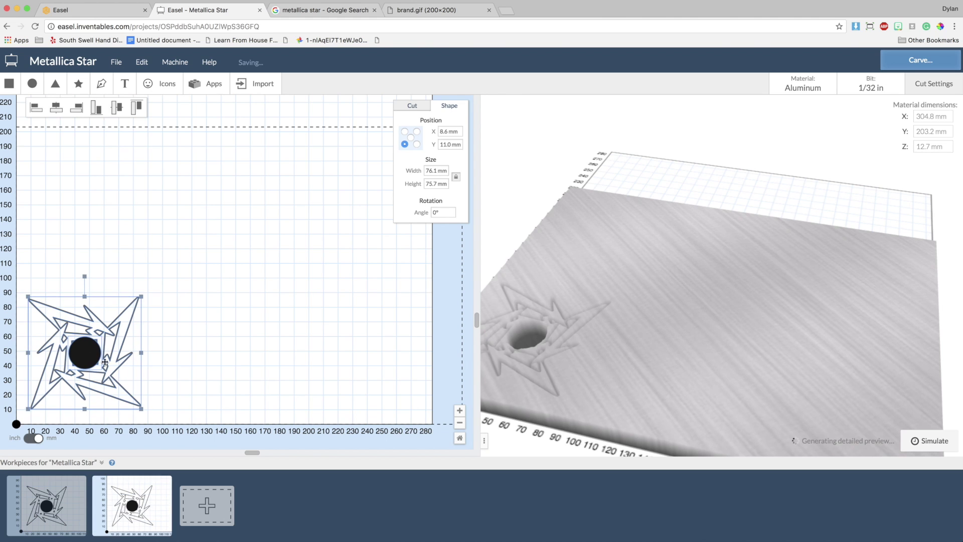
pyautogui.click(218, 355)
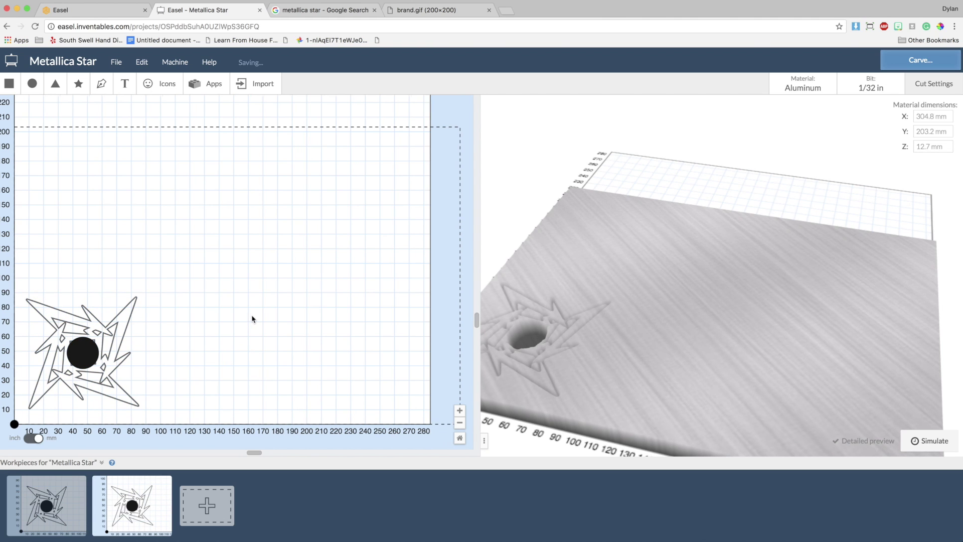
pyautogui.hscroll(3, 310, 299)
pyautogui.hscroll(-3, 310, 298)
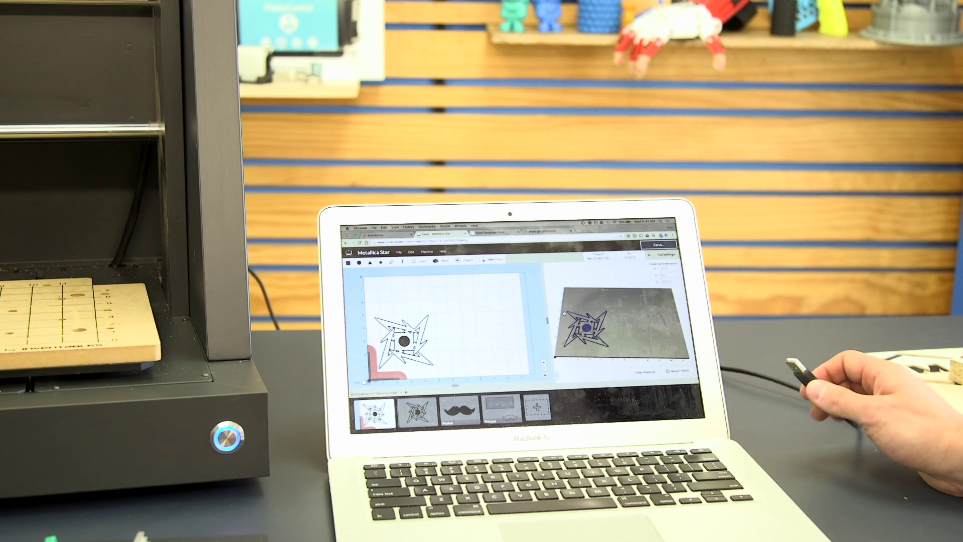